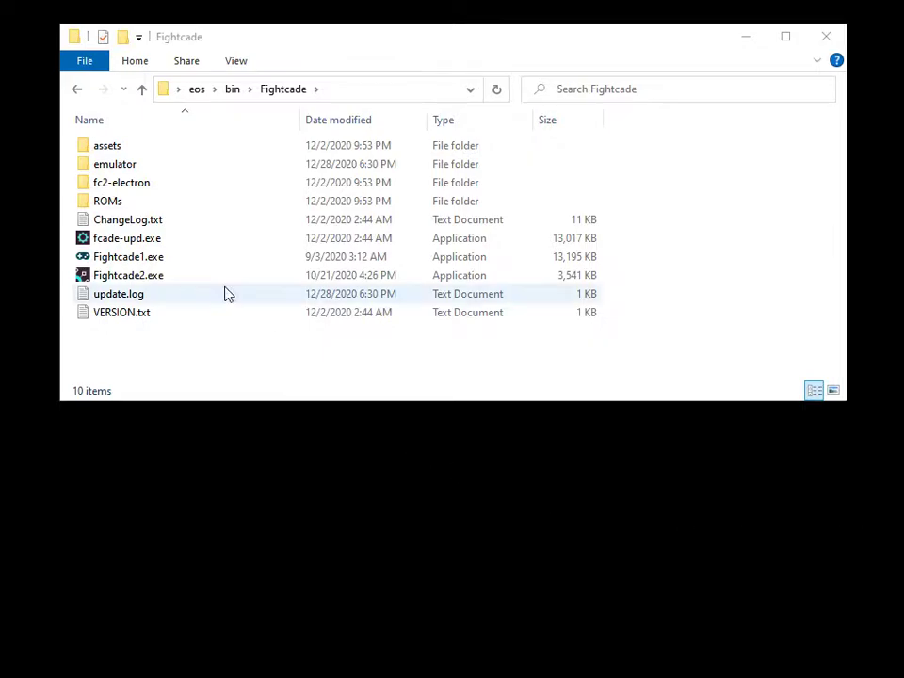
Open the Flycast ROMs folder from Fightcade's ROMs directory
double_click(95, 205)
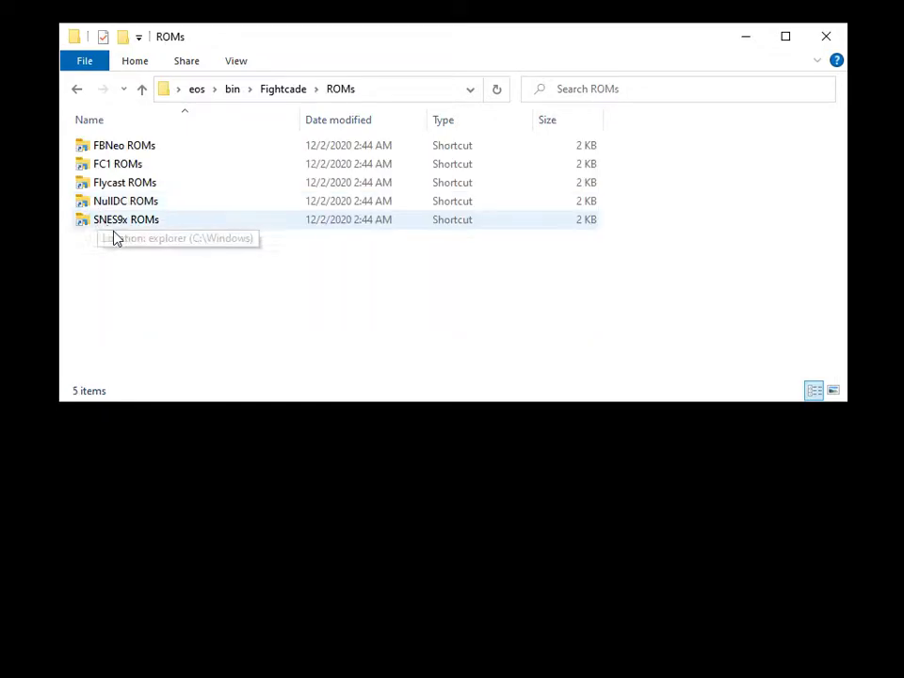
click(109, 190)
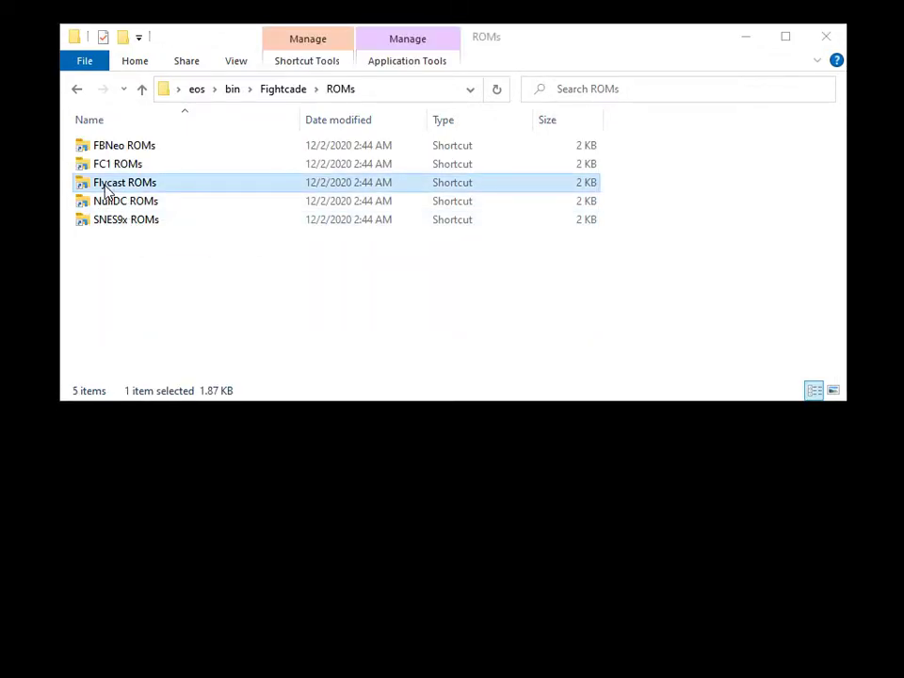
double_click(108, 190)
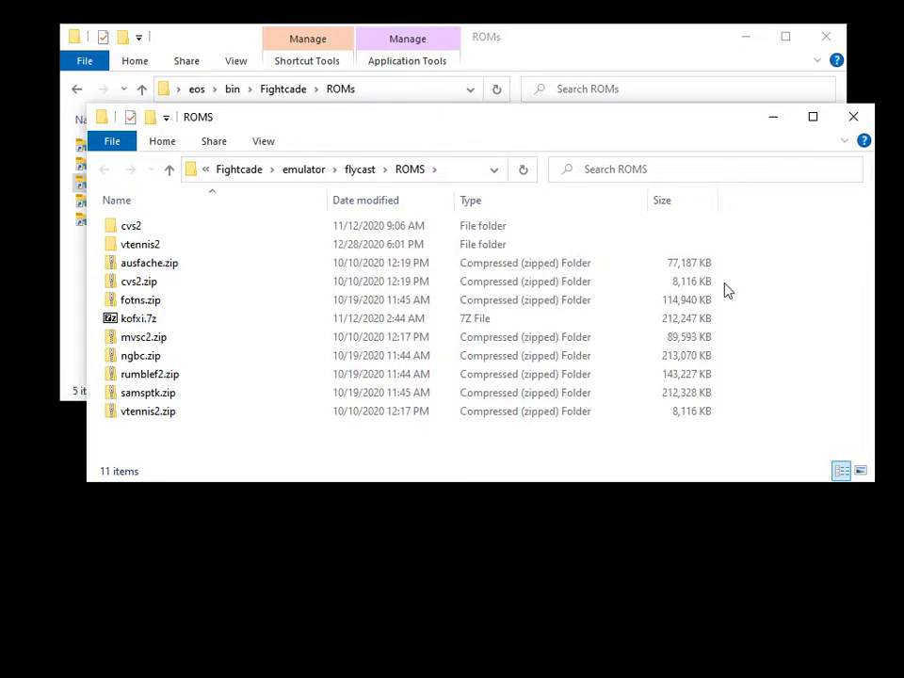
Look over the cvs2 and vtennis2 folders and vtennis2.zip, then close the window
click(162, 231)
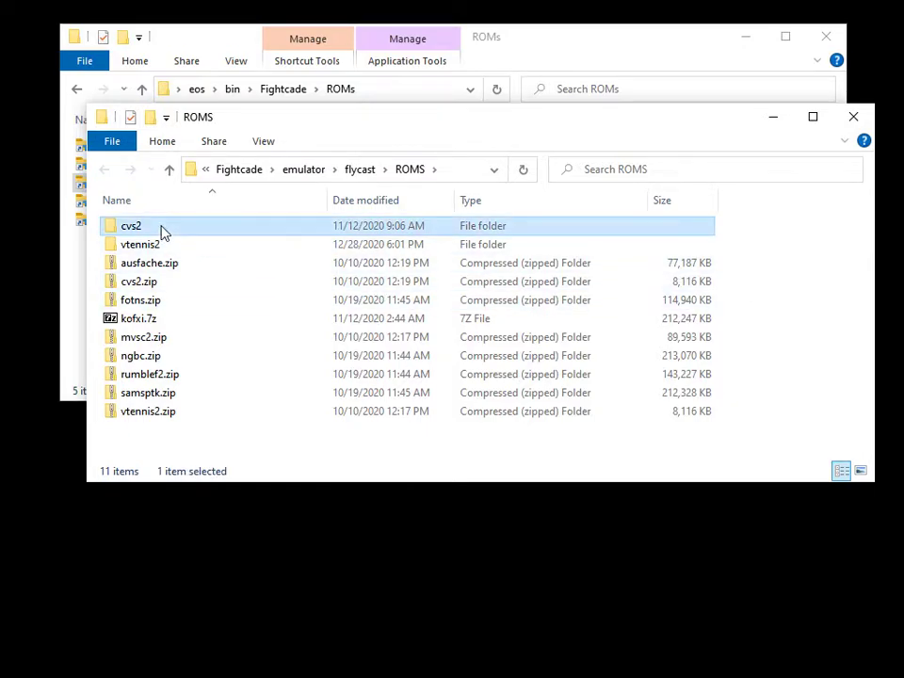
click(185, 247)
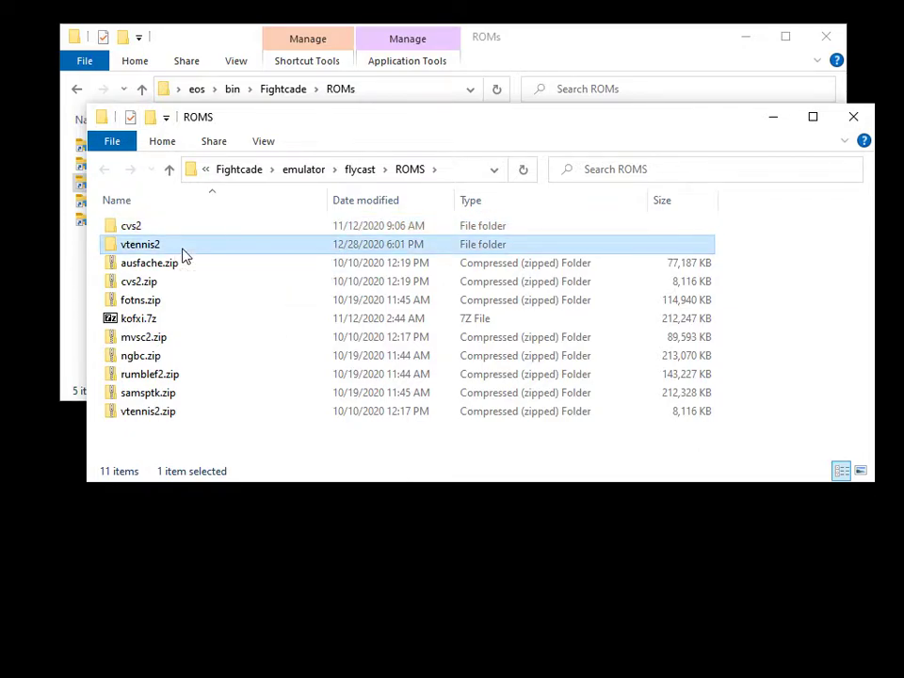
click(198, 415)
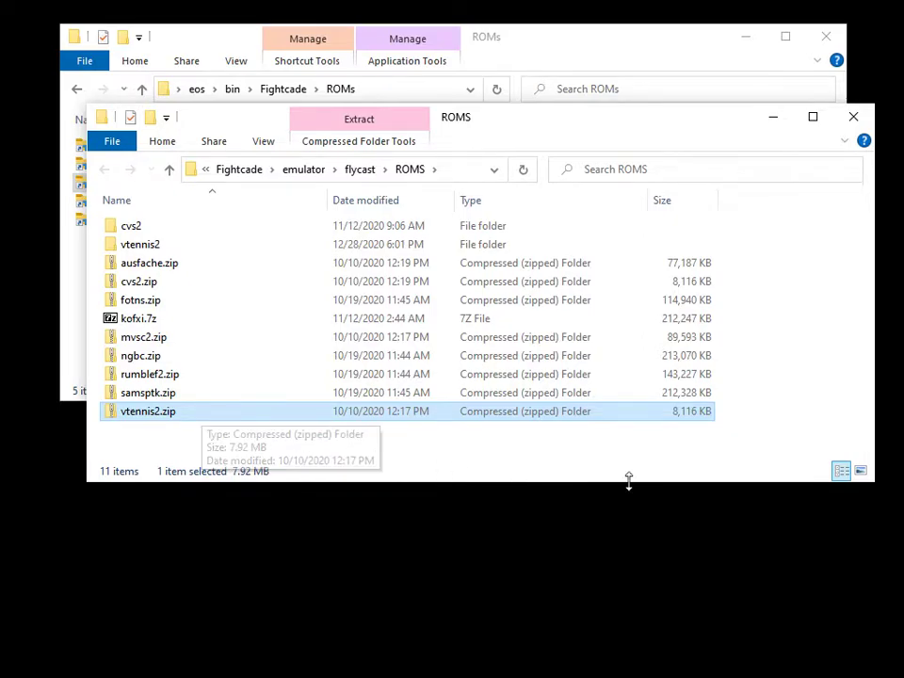
click(869, 558)
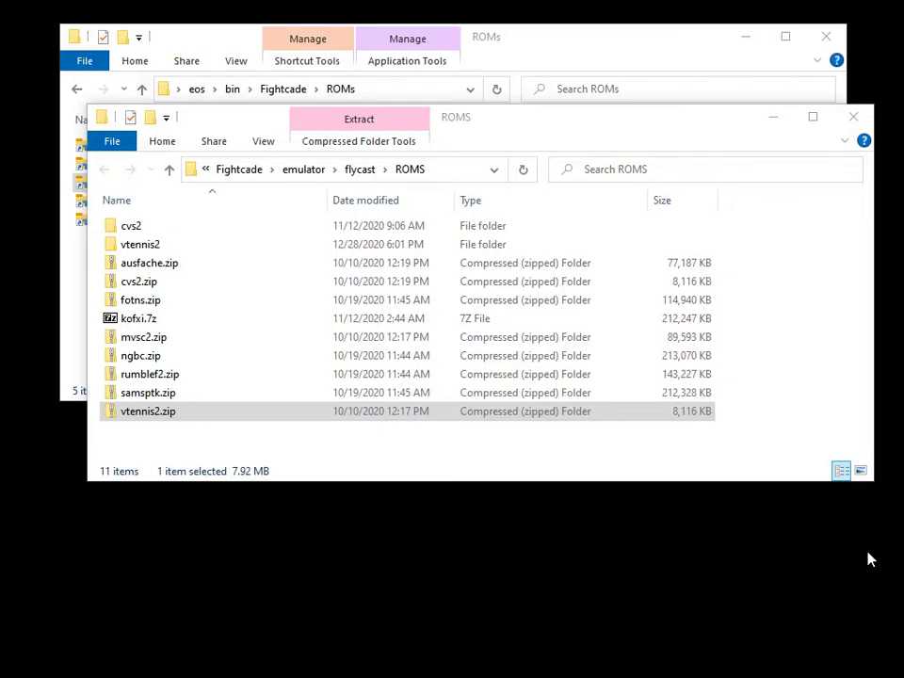
click(853, 116)
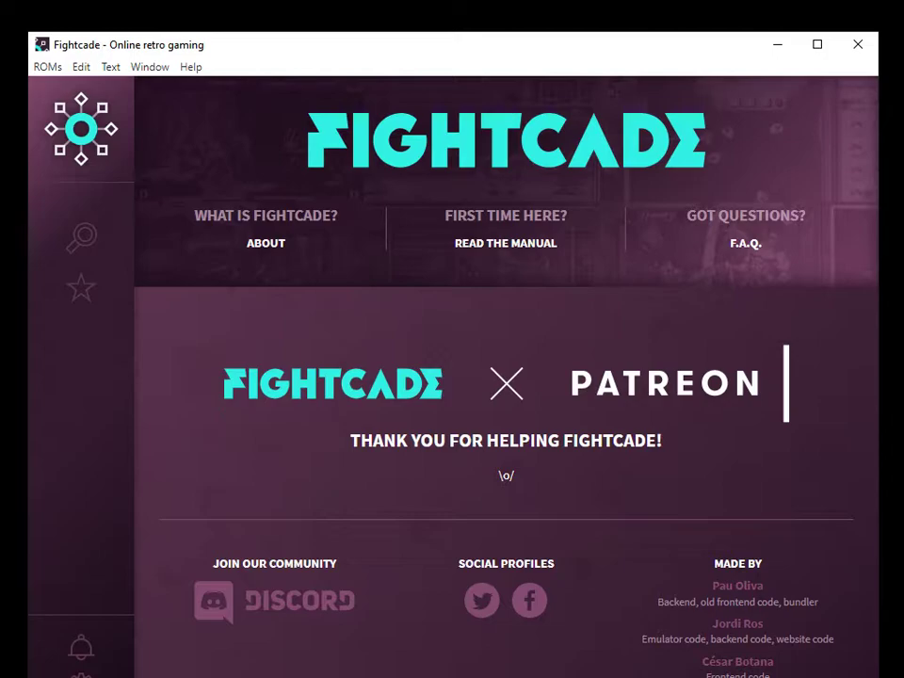
Search 'the rumble fish 2', join its Flycast channel and open it from the sidebar
click(90, 243)
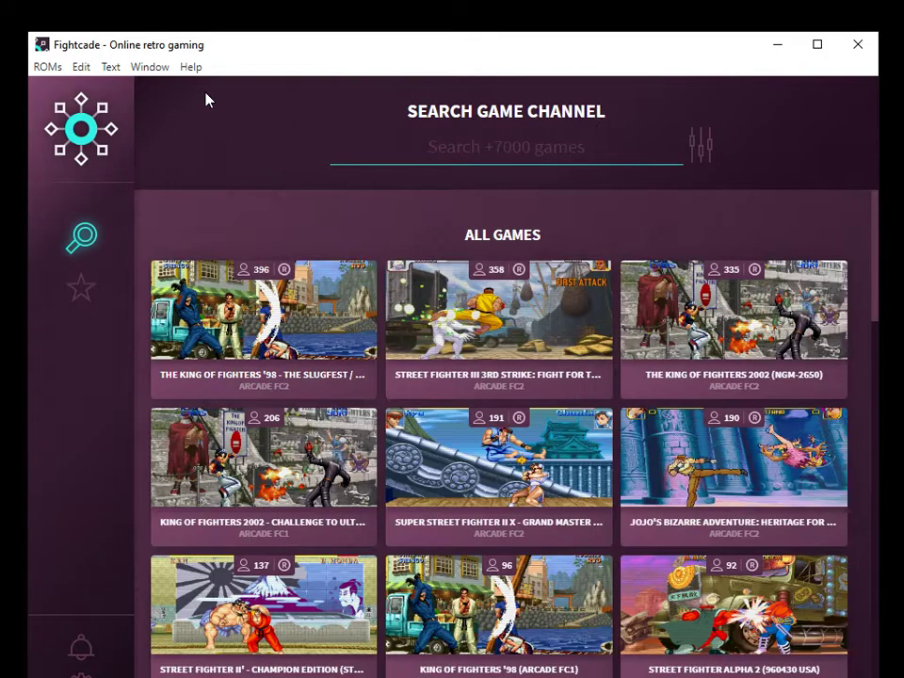
text(the )
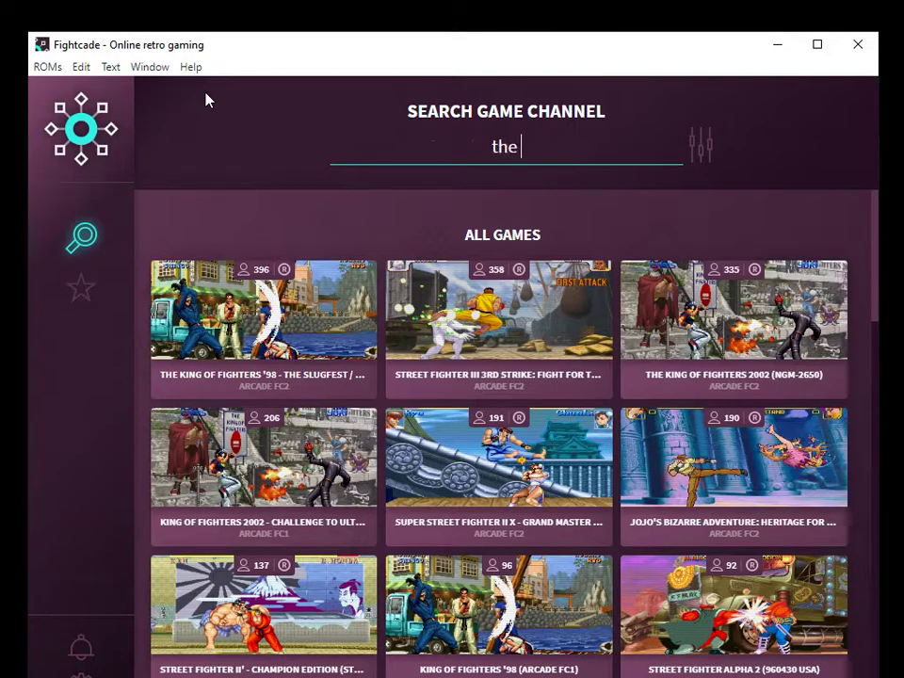
text(rumble fish 2)
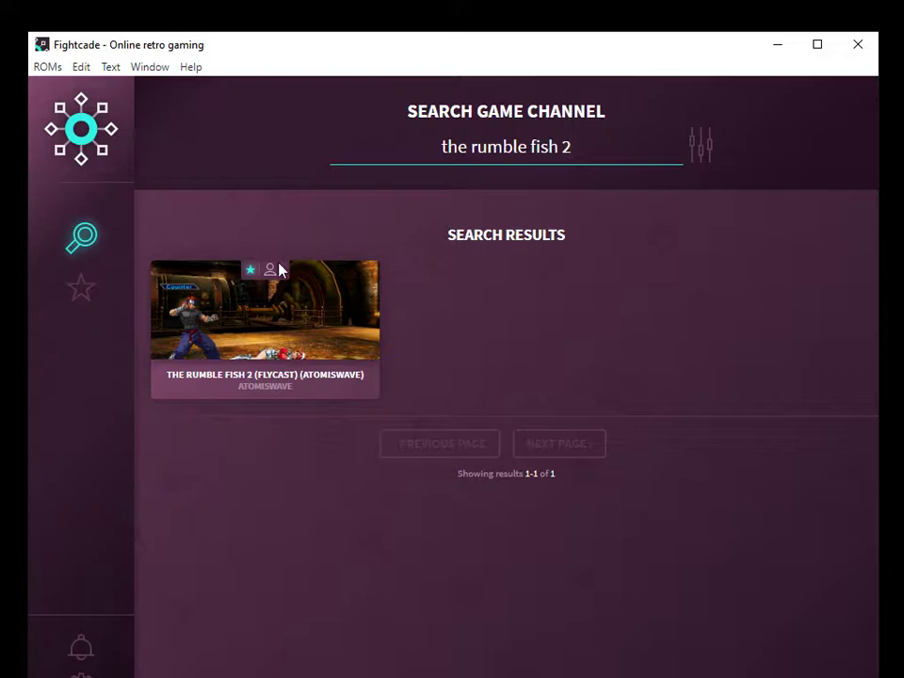
click(277, 302)
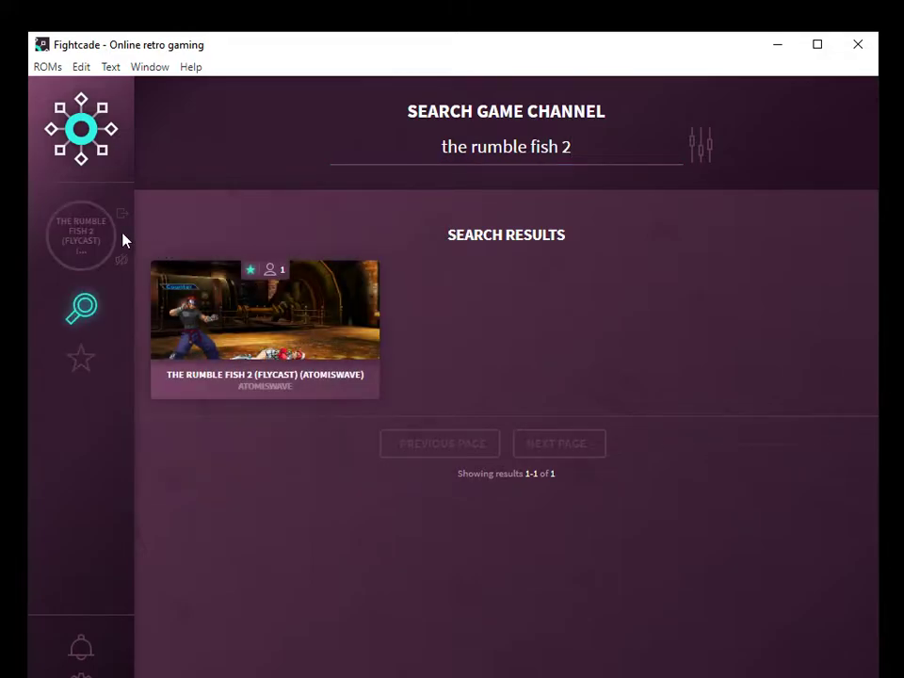
click(86, 232)
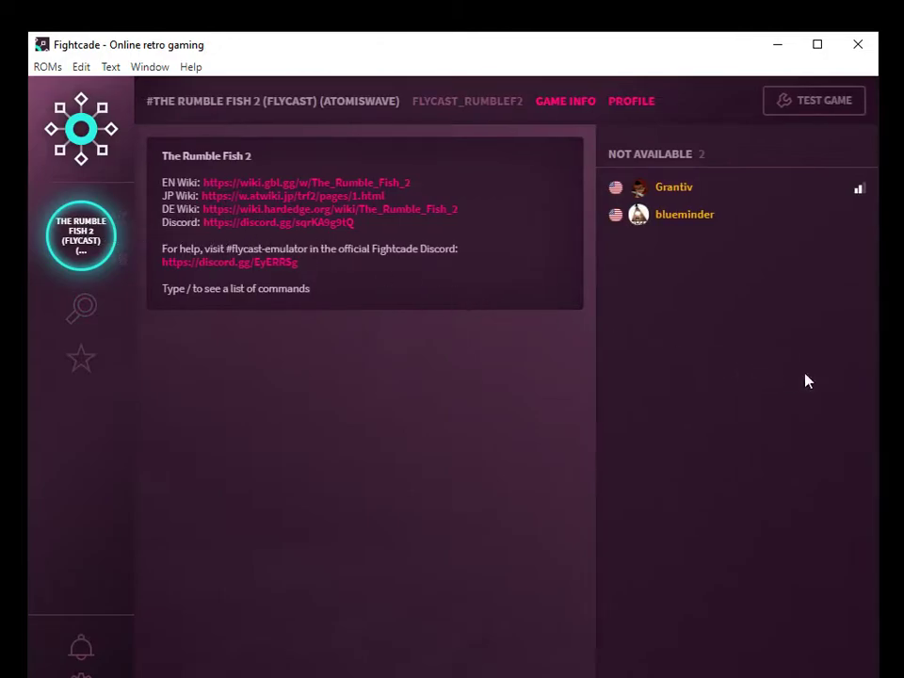
Start a game test, open Settings > Controls and keep XInput Controller #3 on port A
click(849, 113)
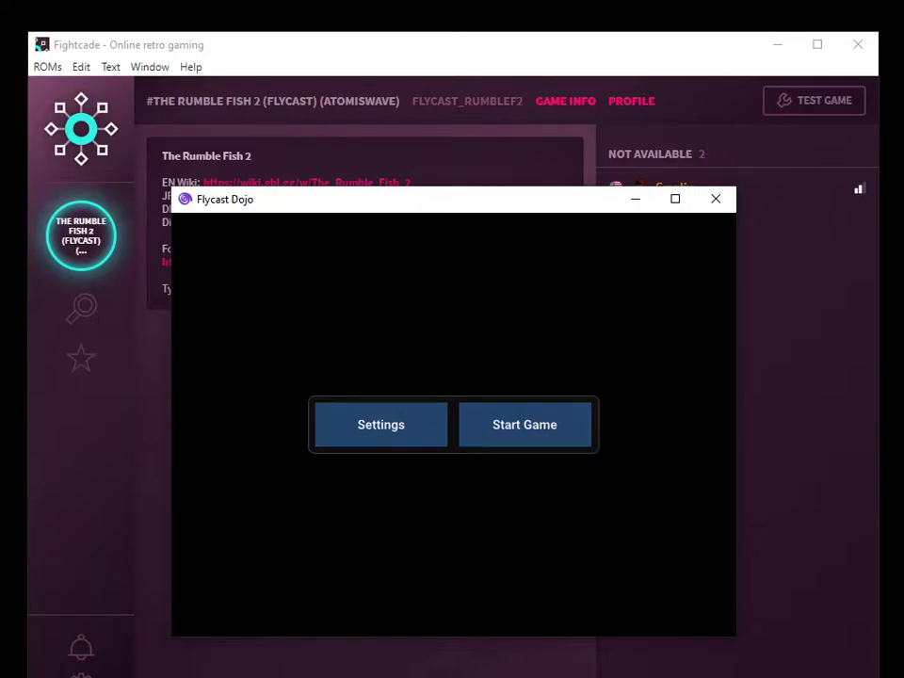
click(411, 434)
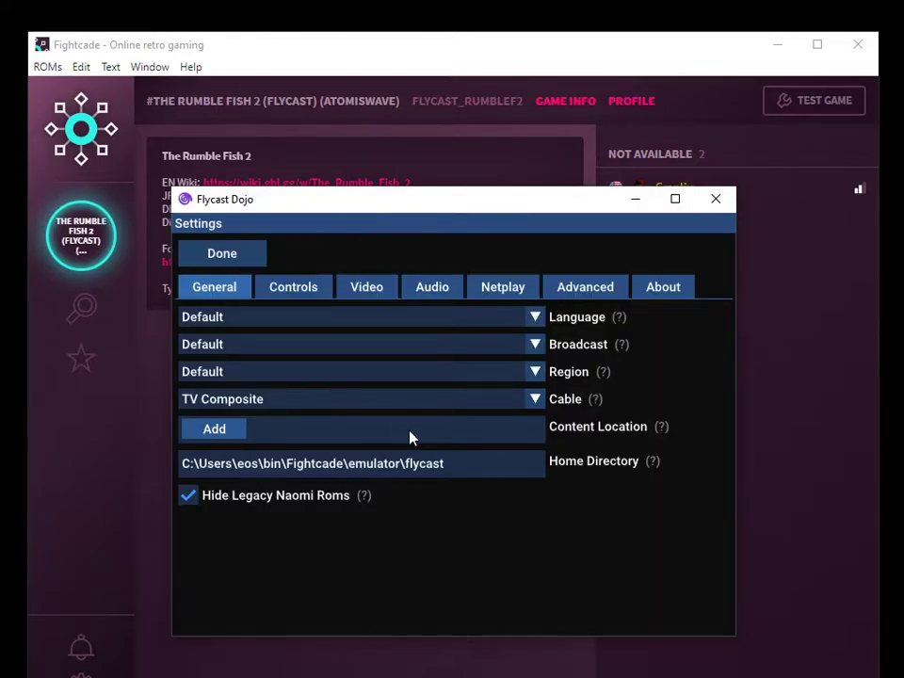
click(316, 294)
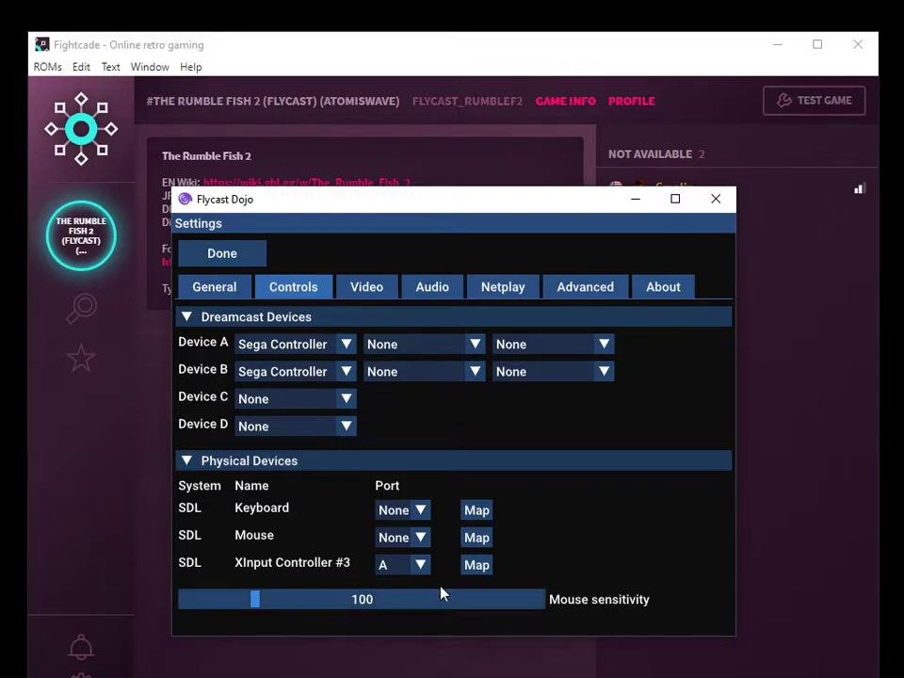
click(419, 564)
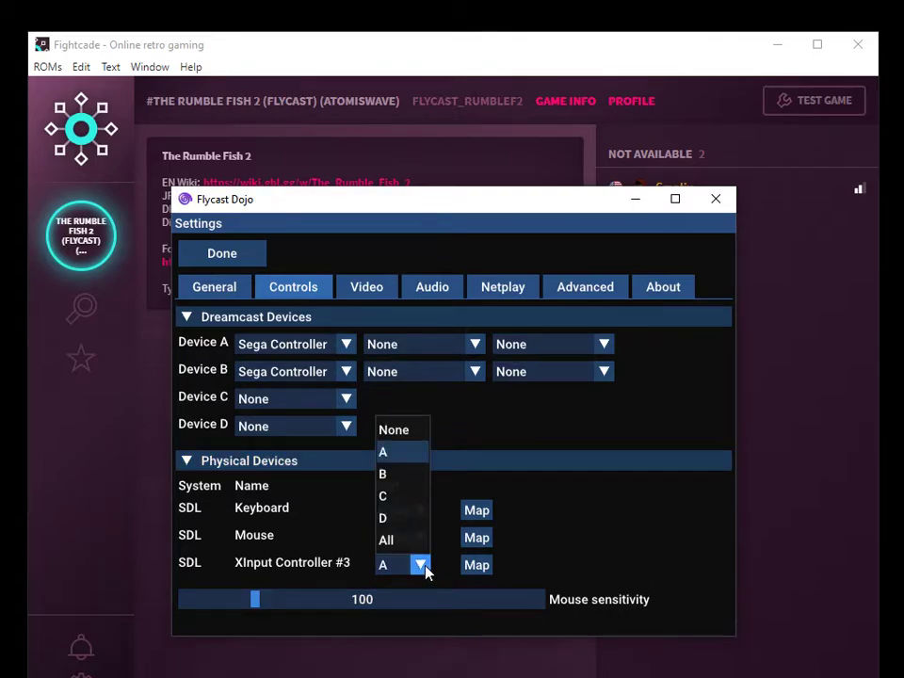
click(412, 456)
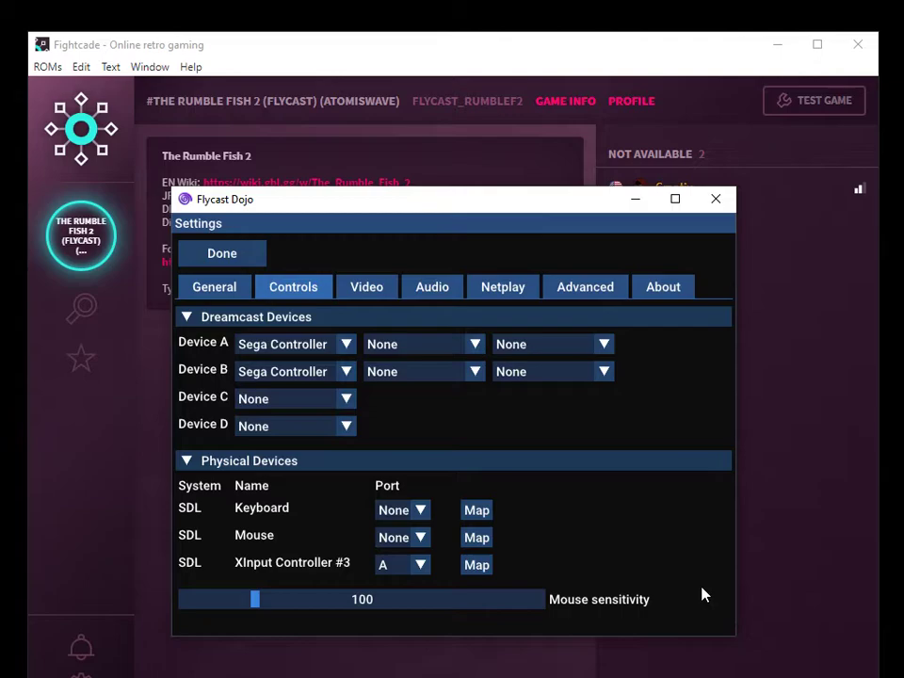
Open the gamepad's Controller Mapping and switch it to arcade button names
click(478, 568)
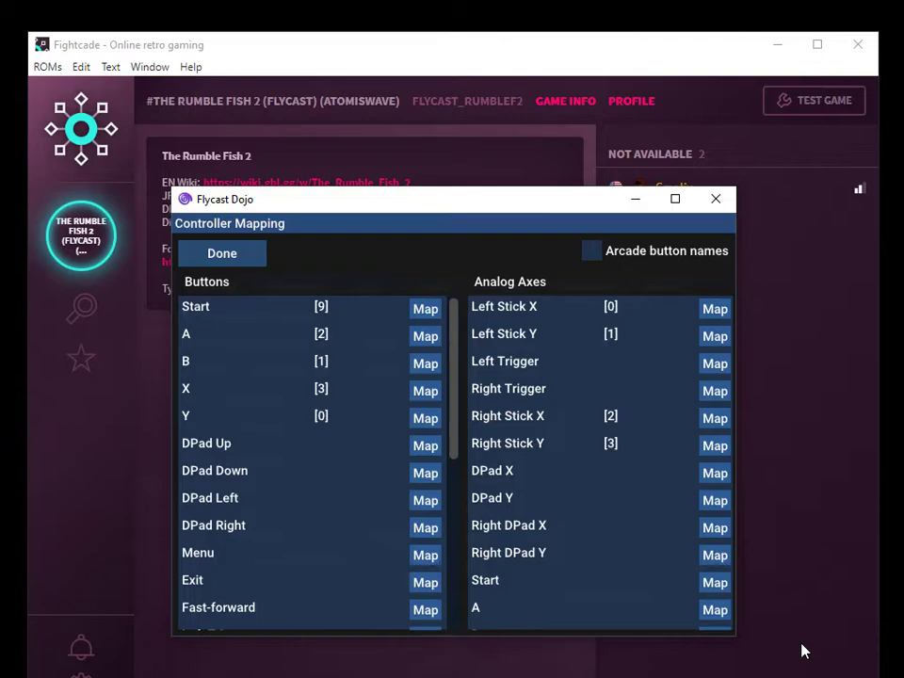
click(589, 260)
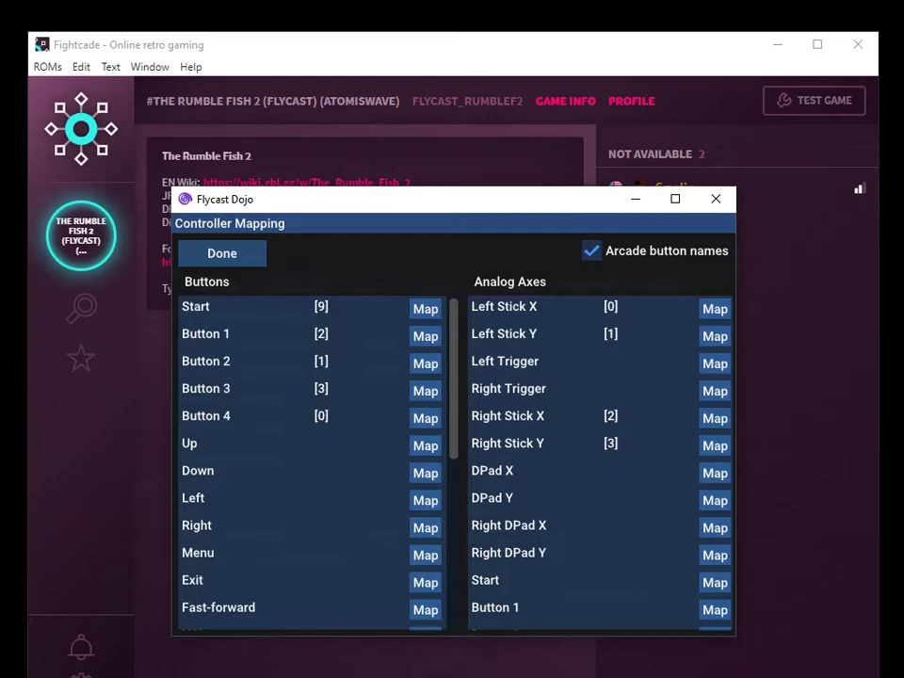
Place the Gamepad F310 test window beside the mapping list, then drag it aside
mouse_move(903, 89)
mouse_down()
mouse_move(689, 89)
mouse_move(636, 71)
mouse_up()
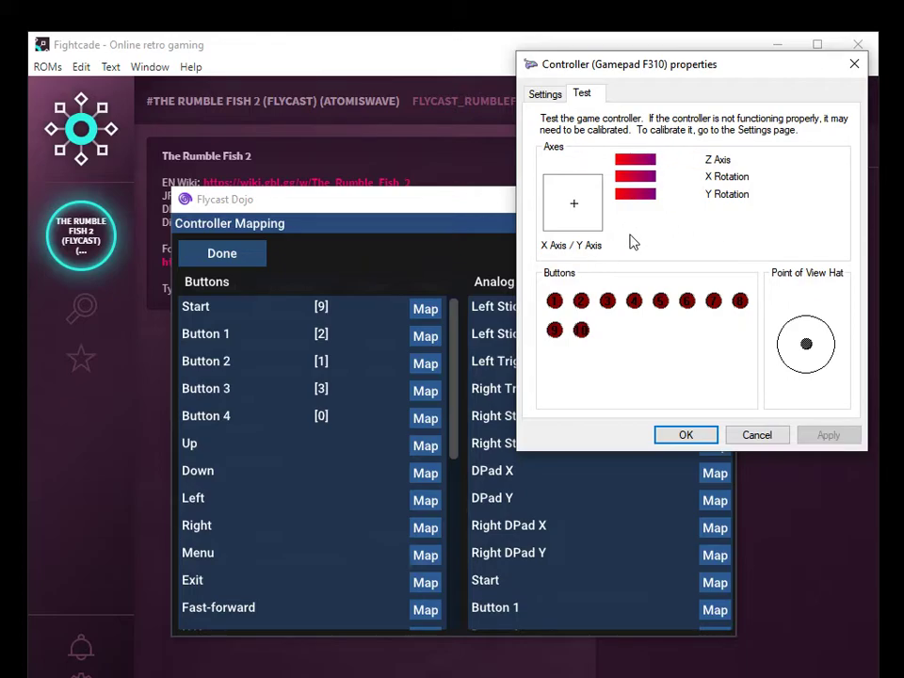
drag(664, 66, 902, 60)
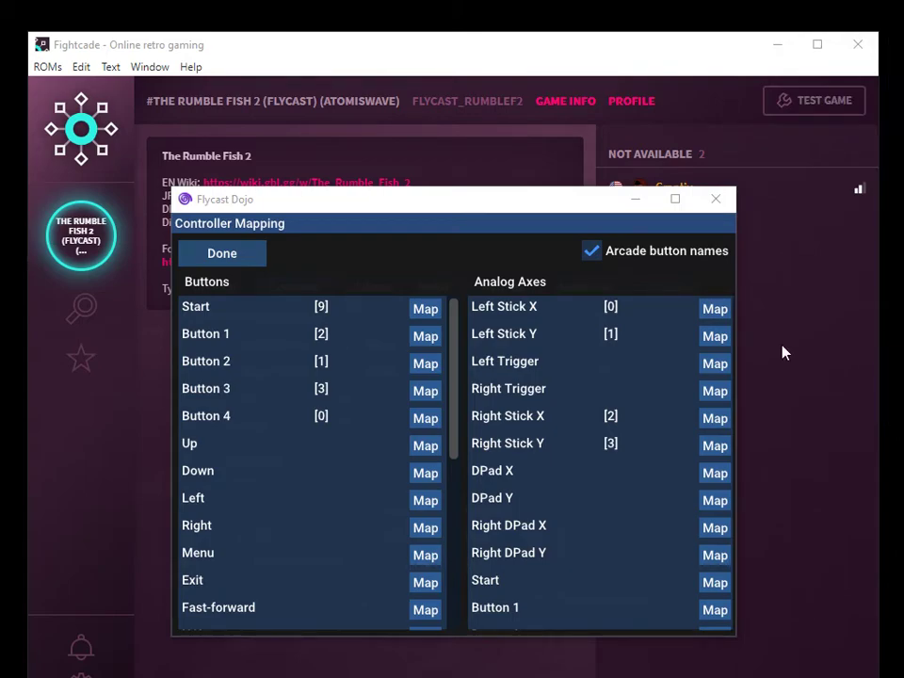
Remap Start to [7] and Buttons 1–6, putting Buttons 2 and 3 on [3] and [4]
click(428, 311)
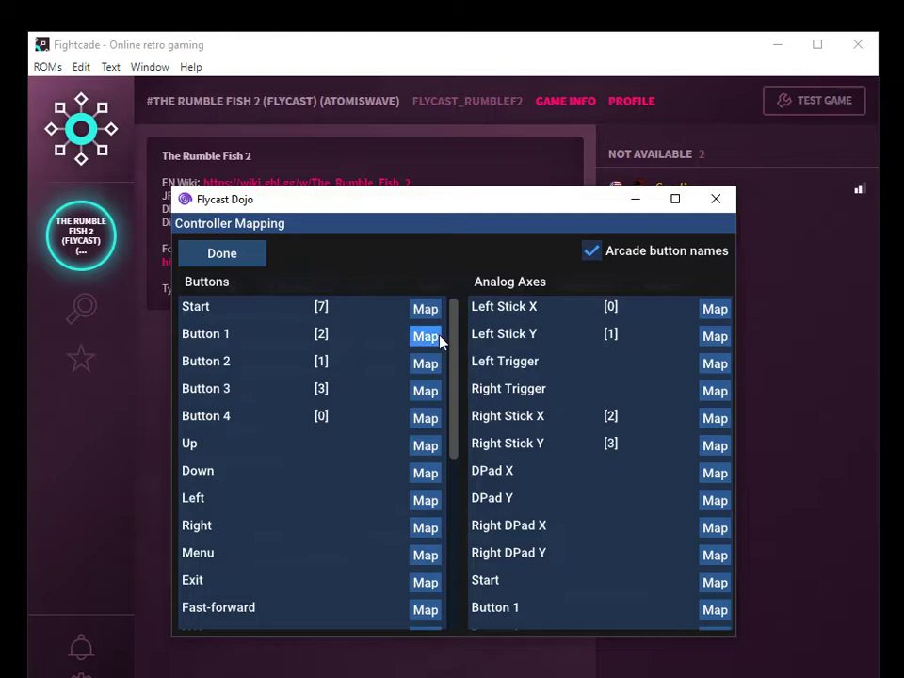
click(438, 337)
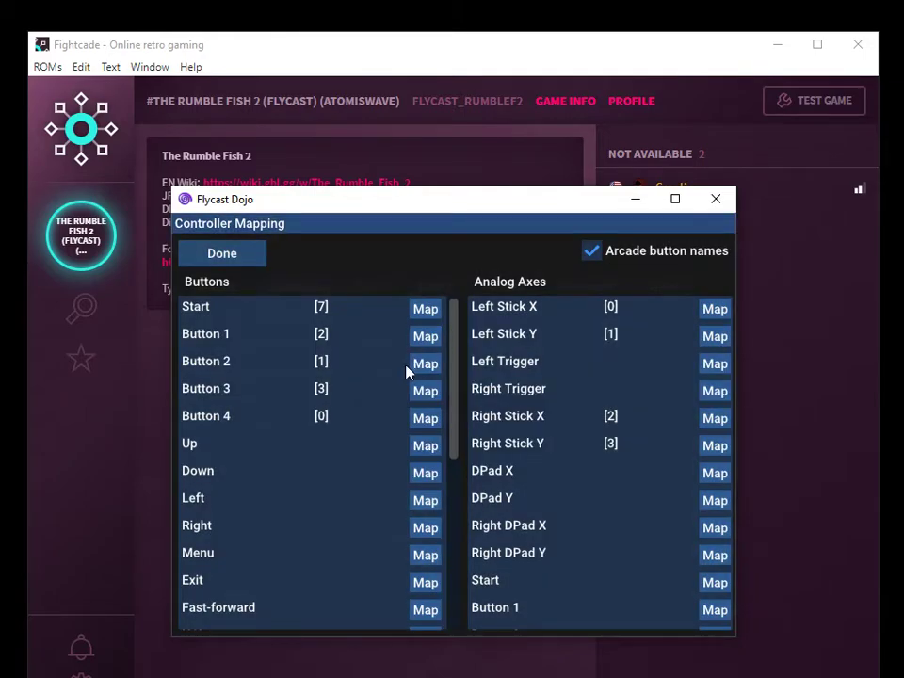
click(422, 366)
click(425, 399)
click(425, 427)
scroll(390, 416, down, 3)
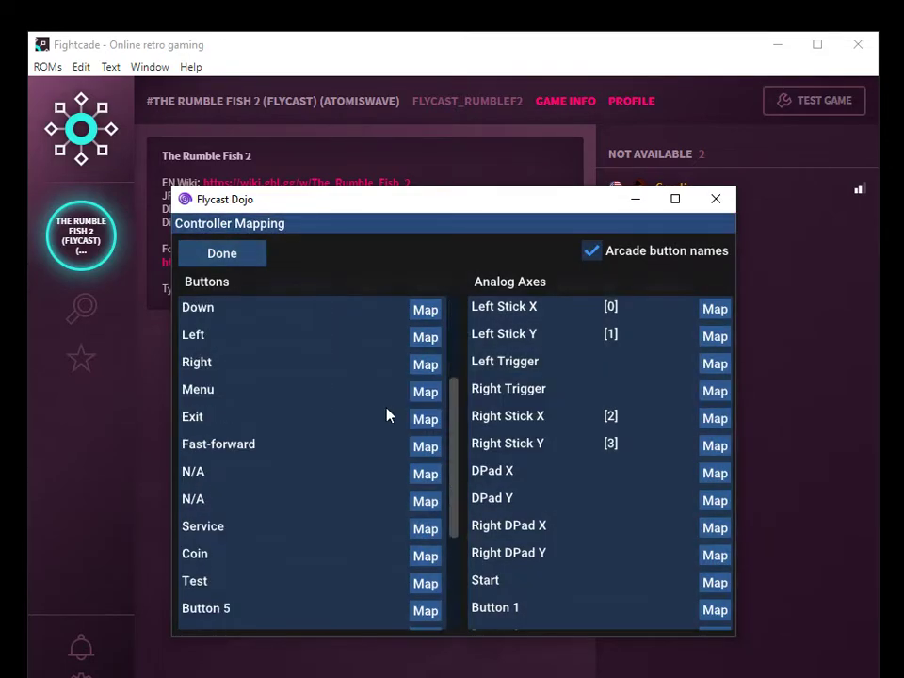
scroll(415, 531, down, 3)
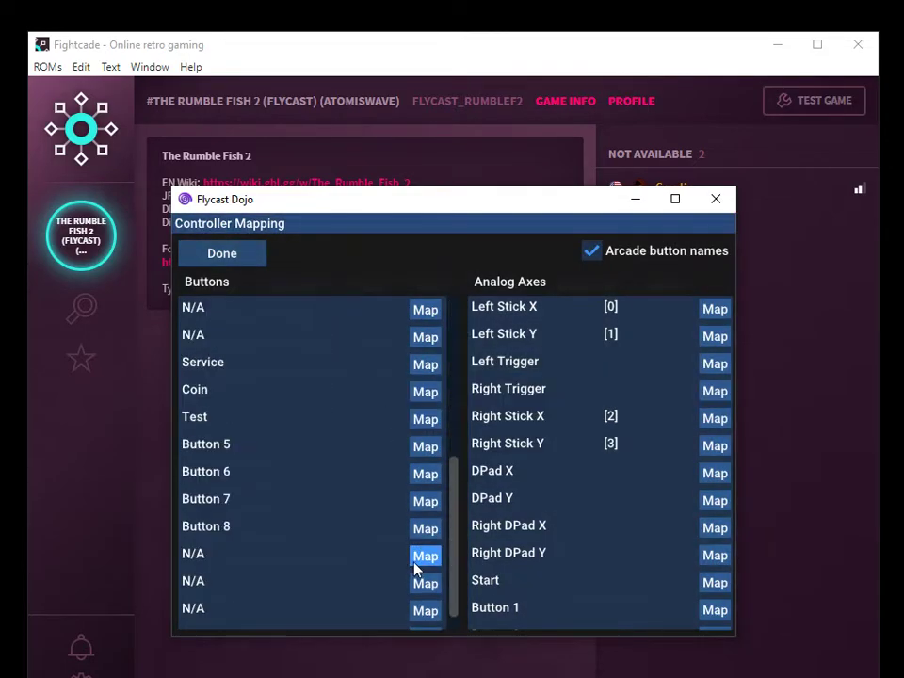
click(424, 446)
click(421, 473)
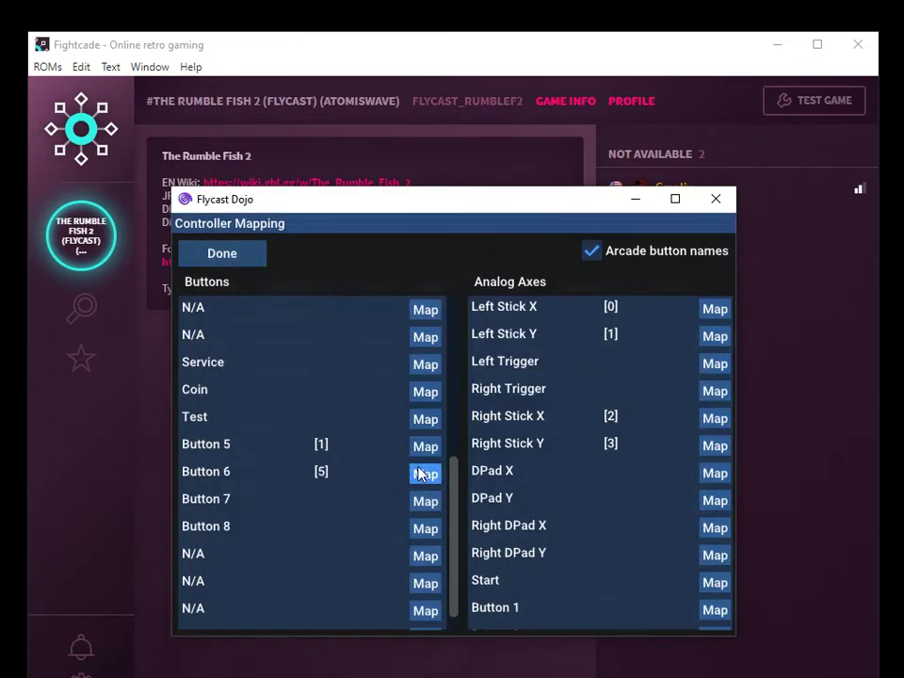
Bind the directions to [256]–[259] and Menu to [6], then close the mapping screen
scroll(397, 457, up, 5)
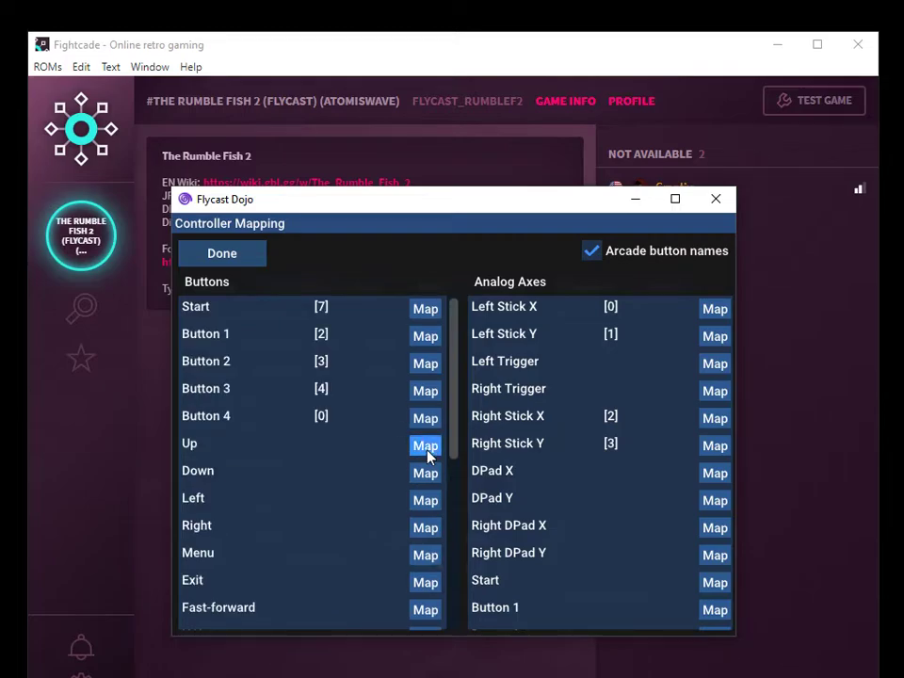
click(428, 453)
click(427, 474)
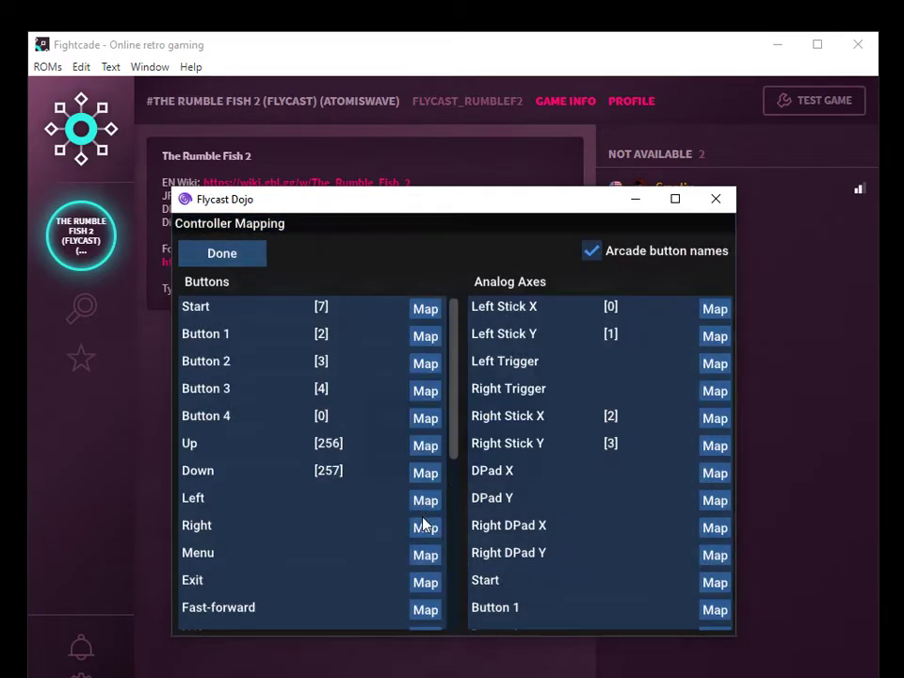
click(423, 525)
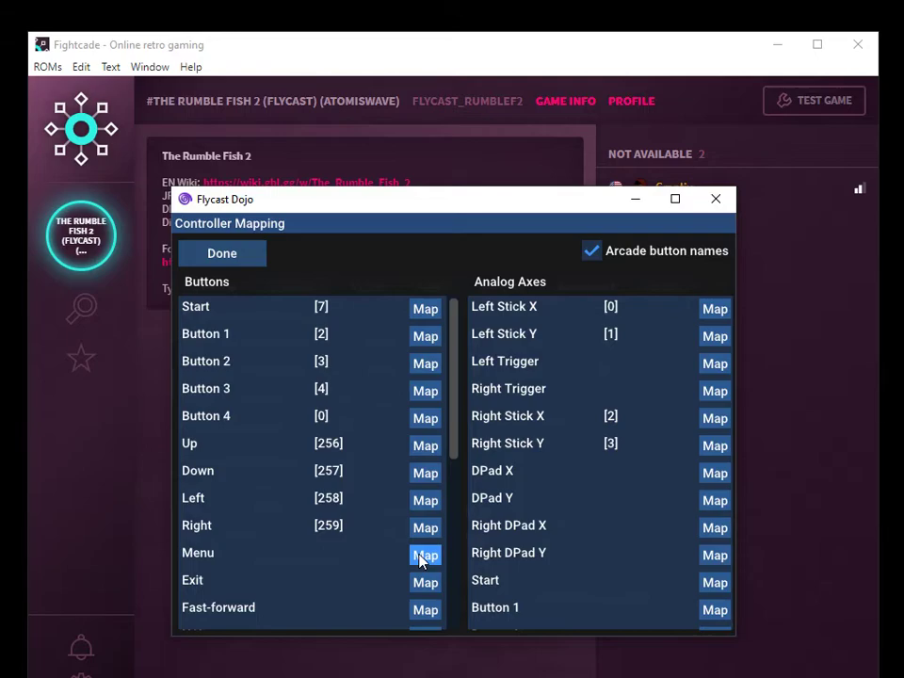
click(420, 557)
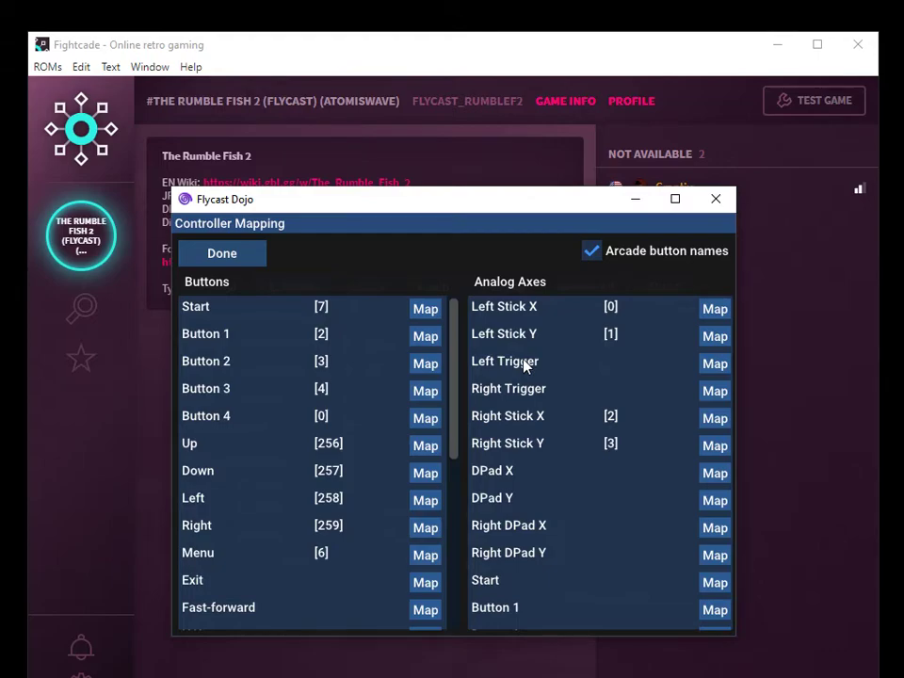
click(250, 257)
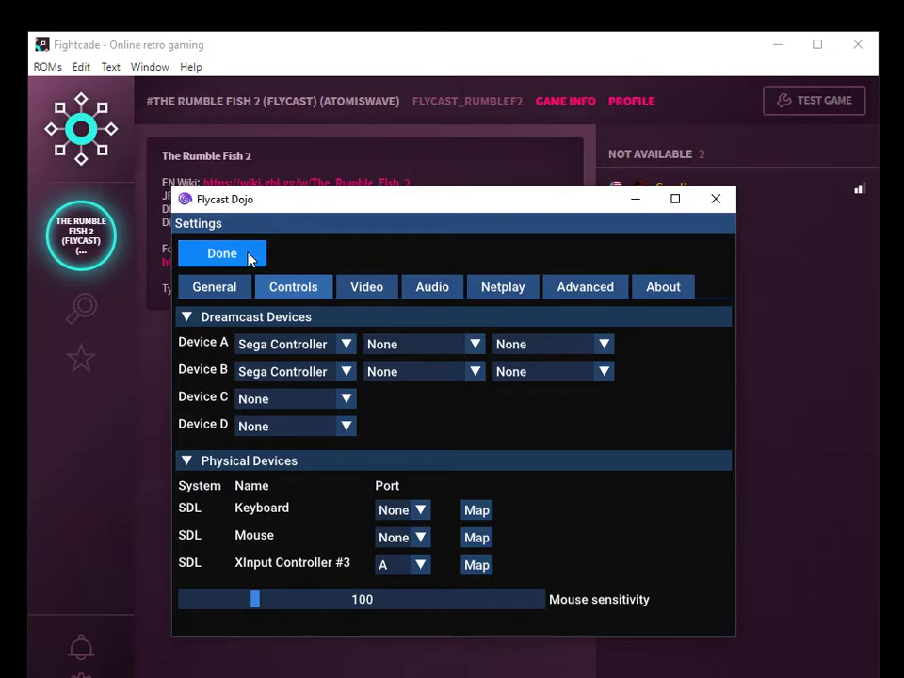
Launch The Rumble Fish 2, fight as Lud to test controls, then exit via the pause menu
click(251, 257)
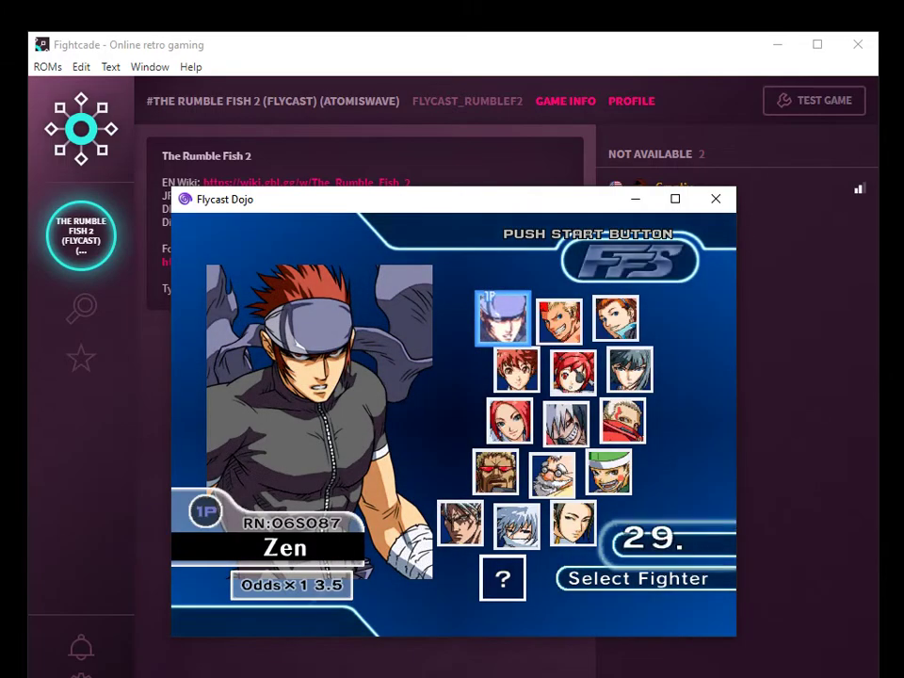
key(Right)
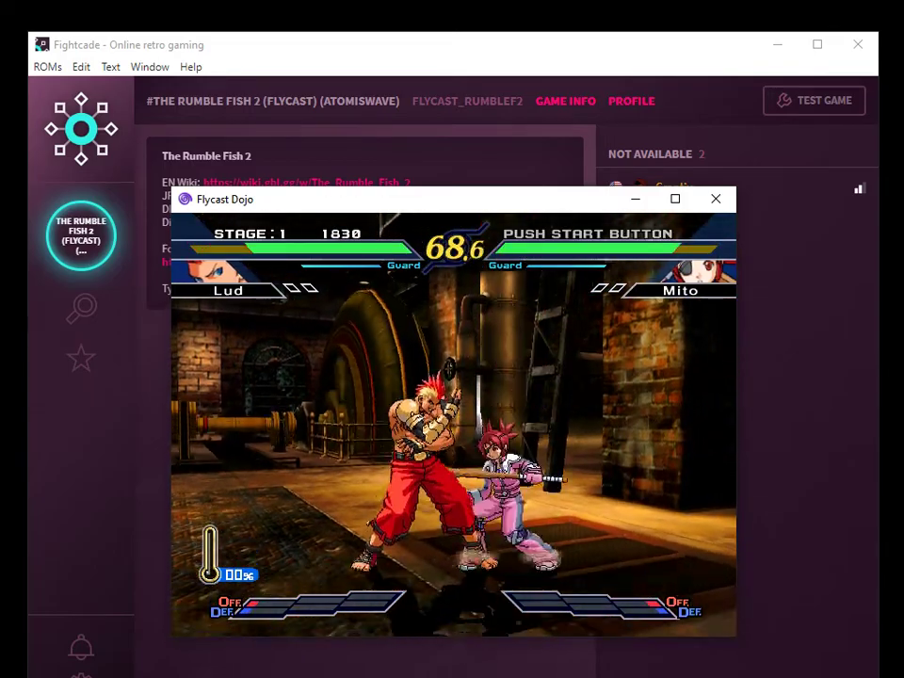
key(Tab)
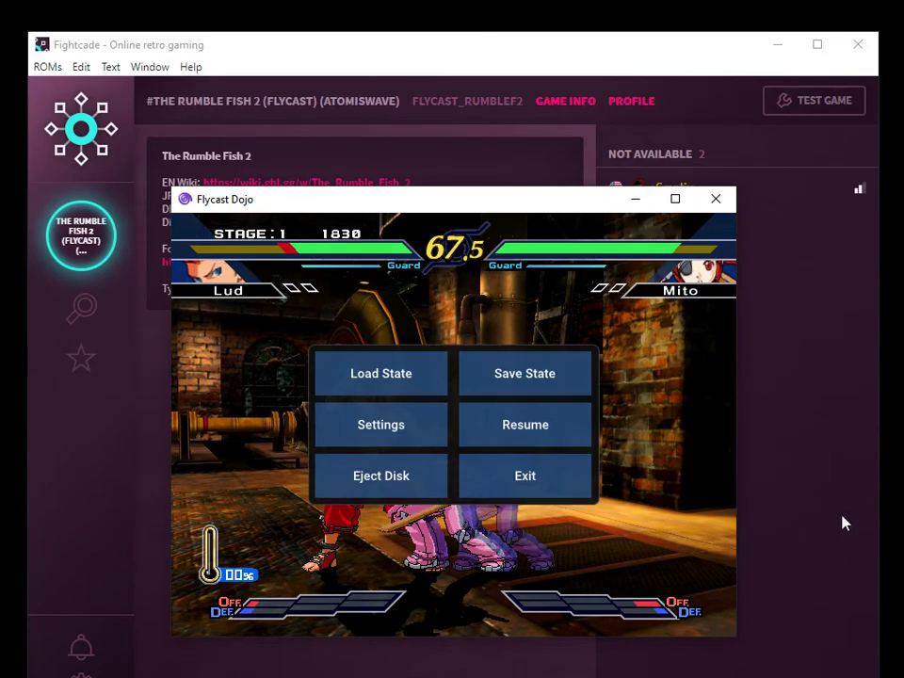
click(560, 483)
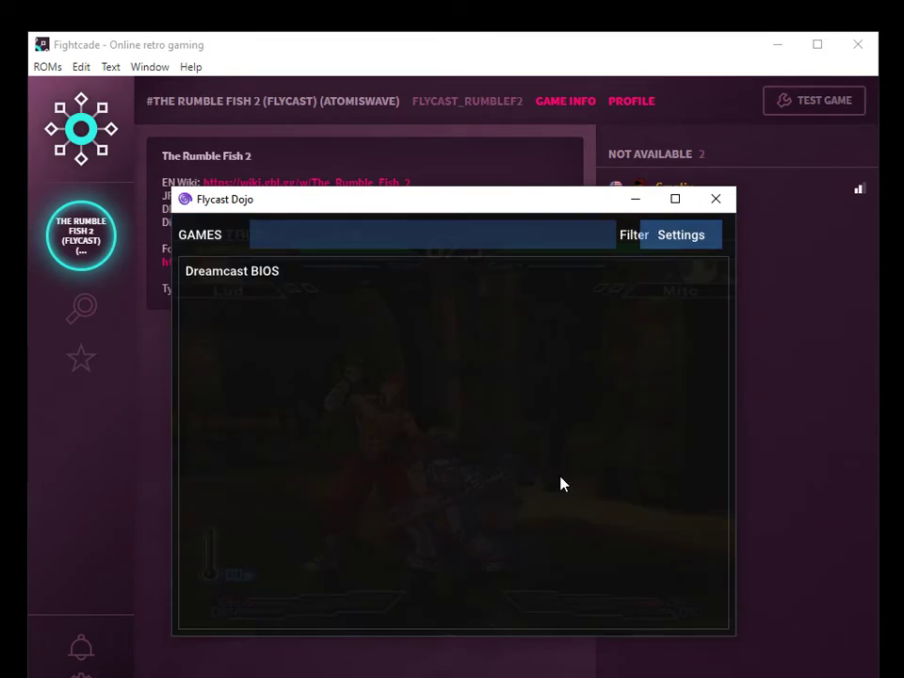
Close Flycast Dojo and set your Fightcade status to Online
click(716, 199)
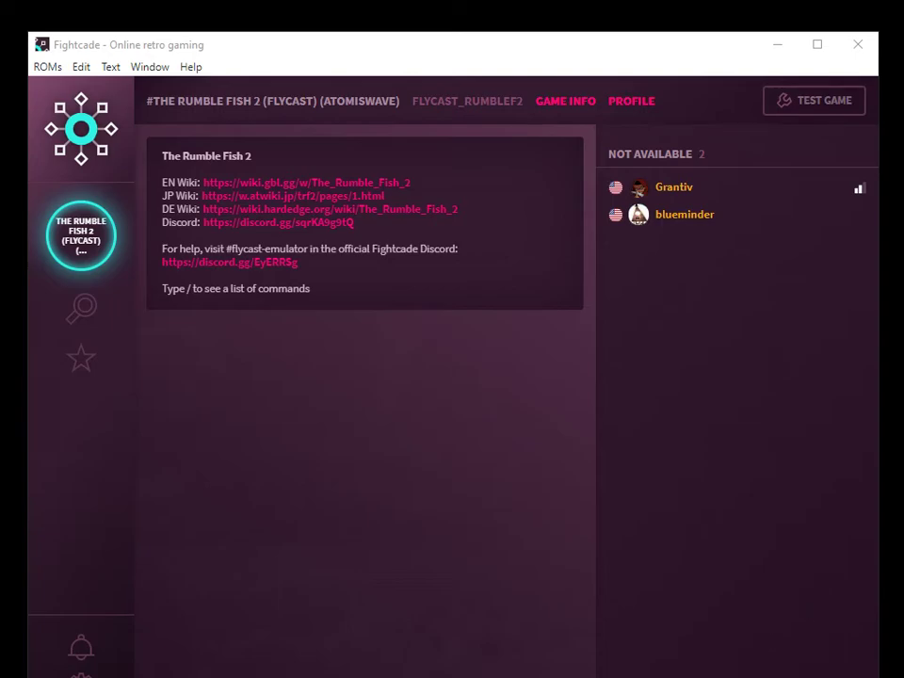
click(81, 673)
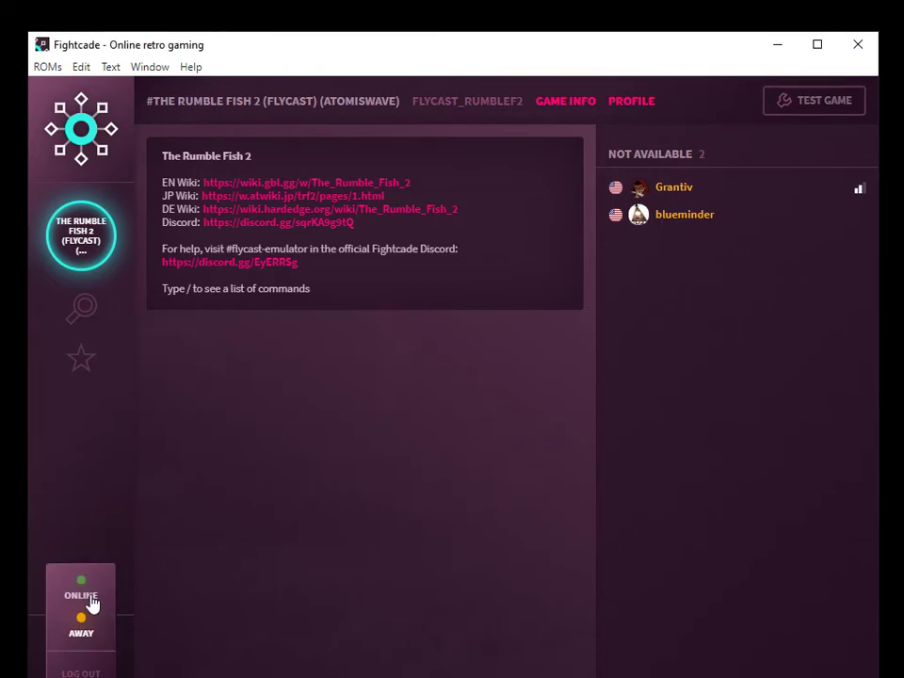
click(85, 594)
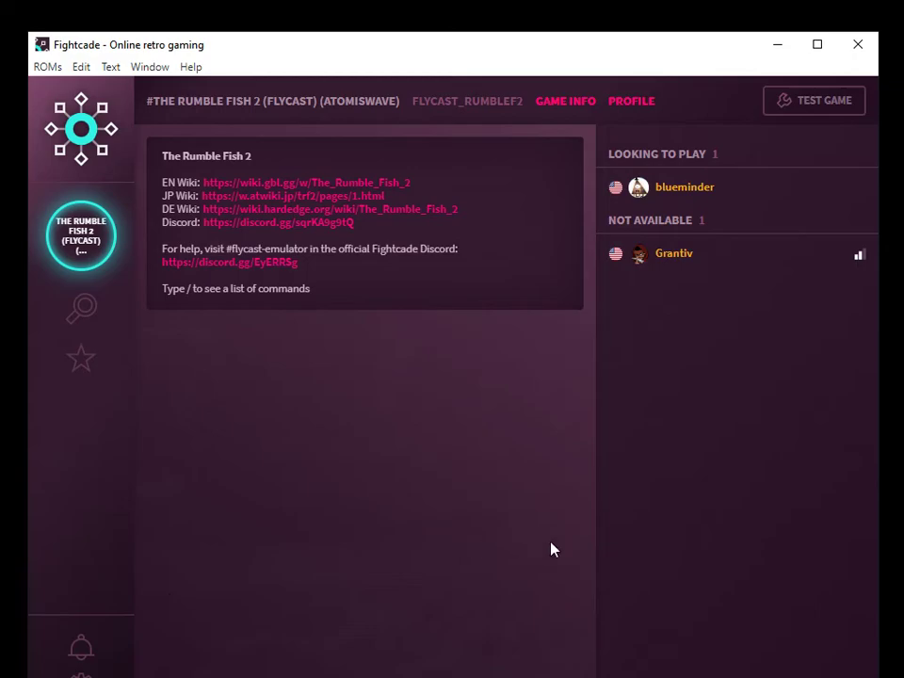